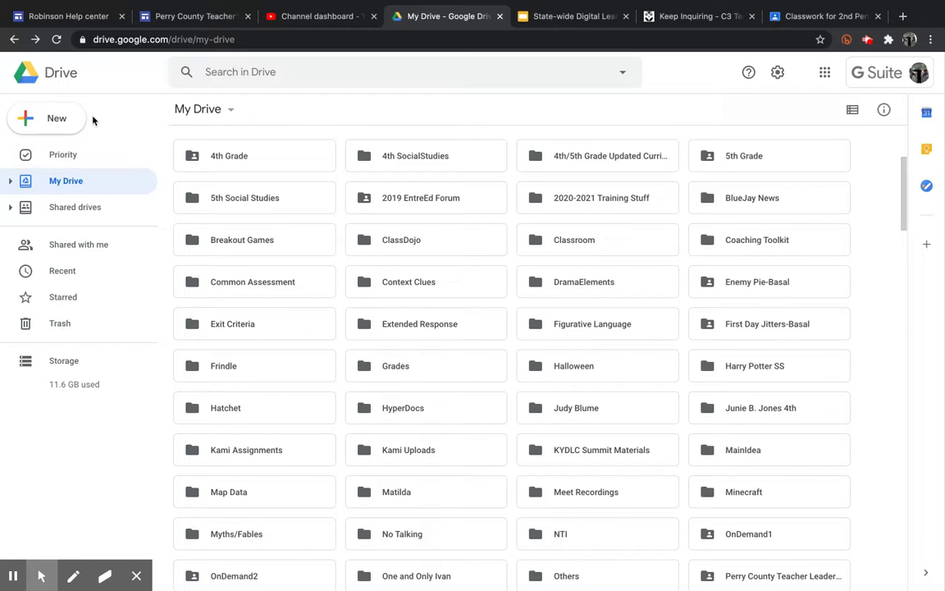
Step: Create a blank Google Form inside the Harry Potter SS folder
{"action": "double_click", "coordinate": [709, 371]}
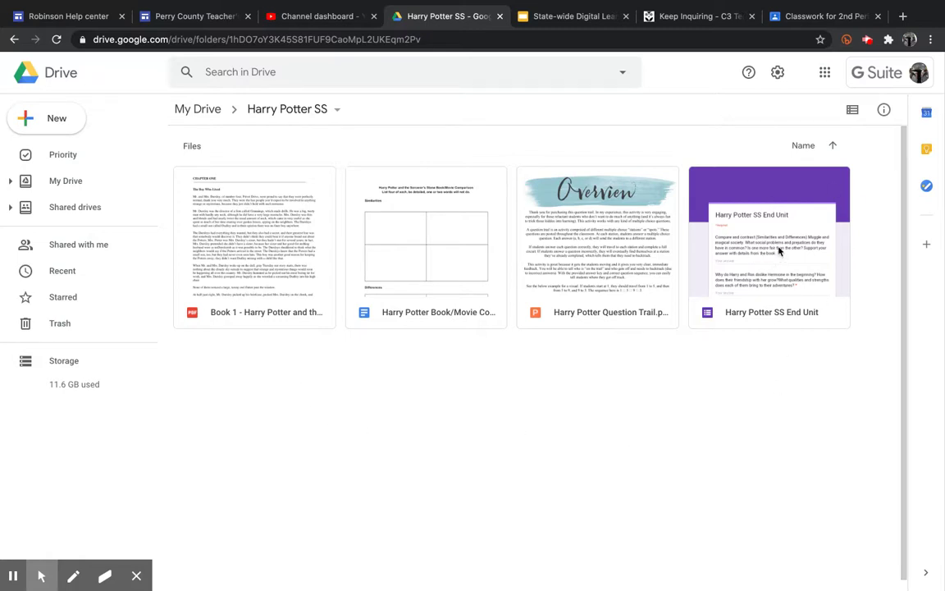
{"action": "left_click", "coordinate": [43, 123]}
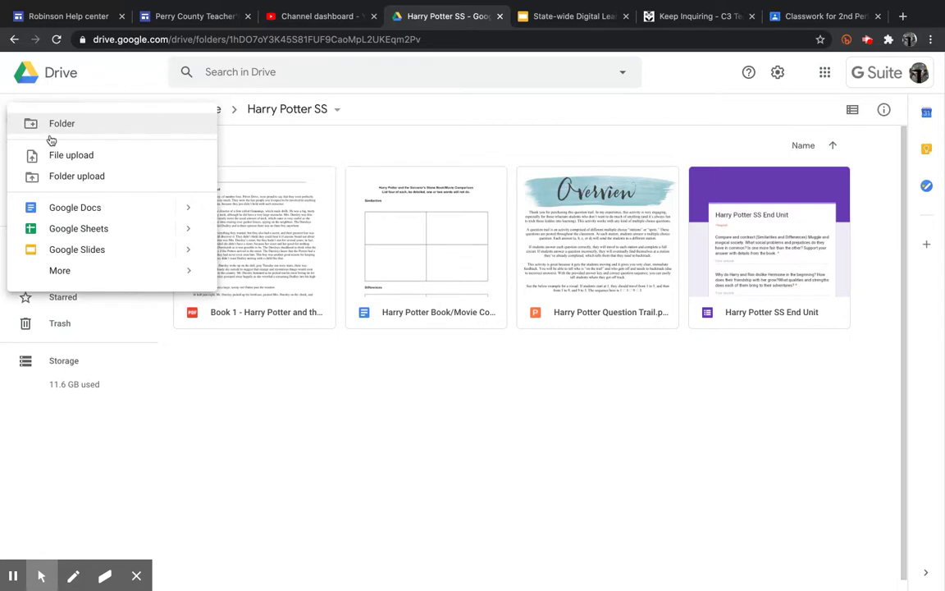
{"action": "mouse_move", "coordinate": [114, 273]}
{"action": "left_click", "coordinate": [288, 282]}
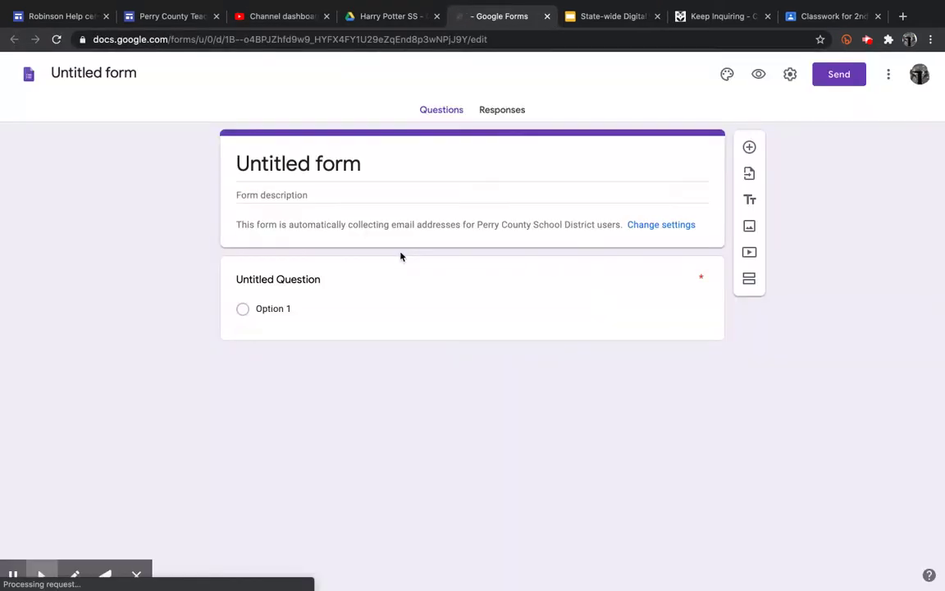
Step: Title the form "Training Form" and use the same name for the form file
{"action": "left_click", "coordinate": [307, 165]}
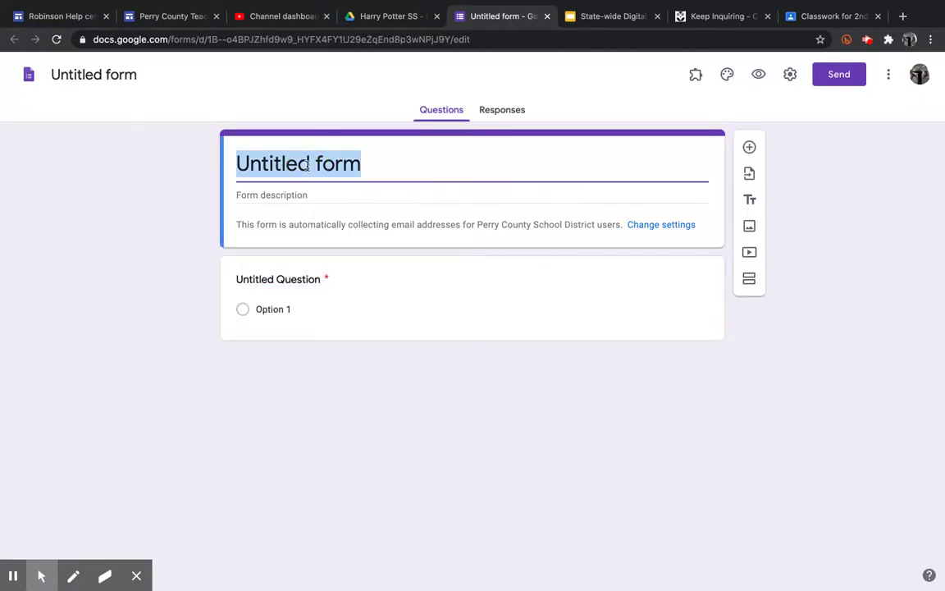
{"action": "type", "text": "Trainin"}
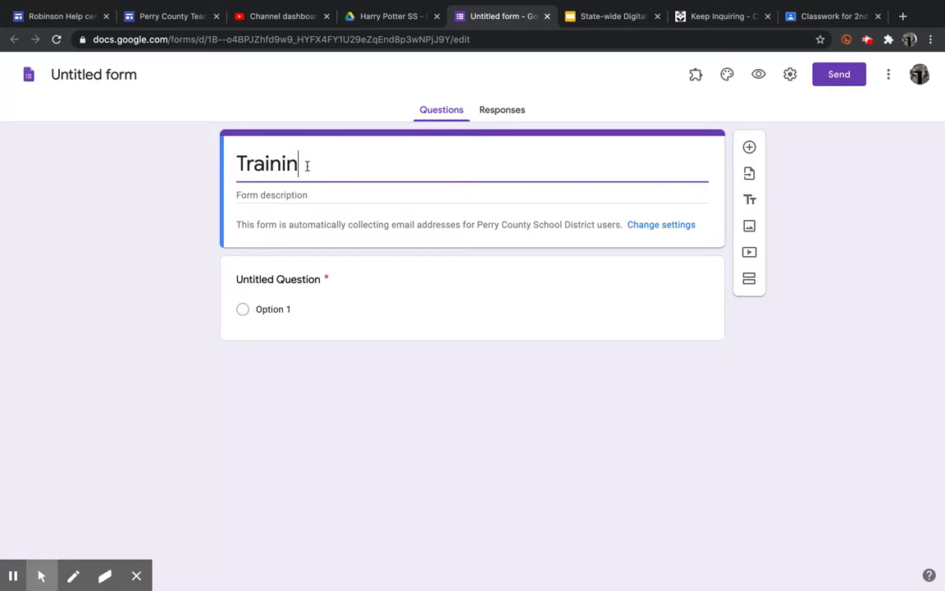
{"action": "type", "text": "g Form"}
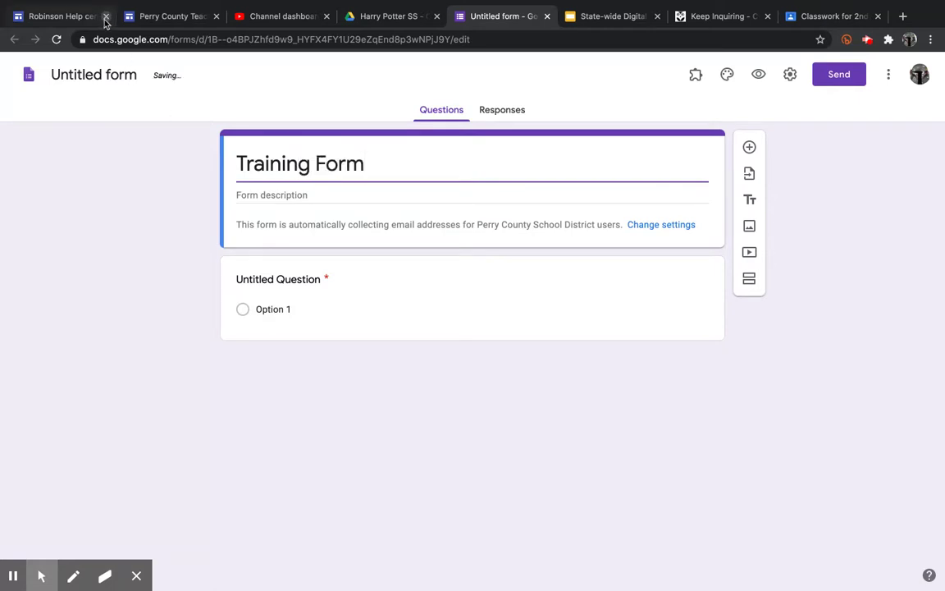
{"action": "left_click", "coordinate": [97, 73]}
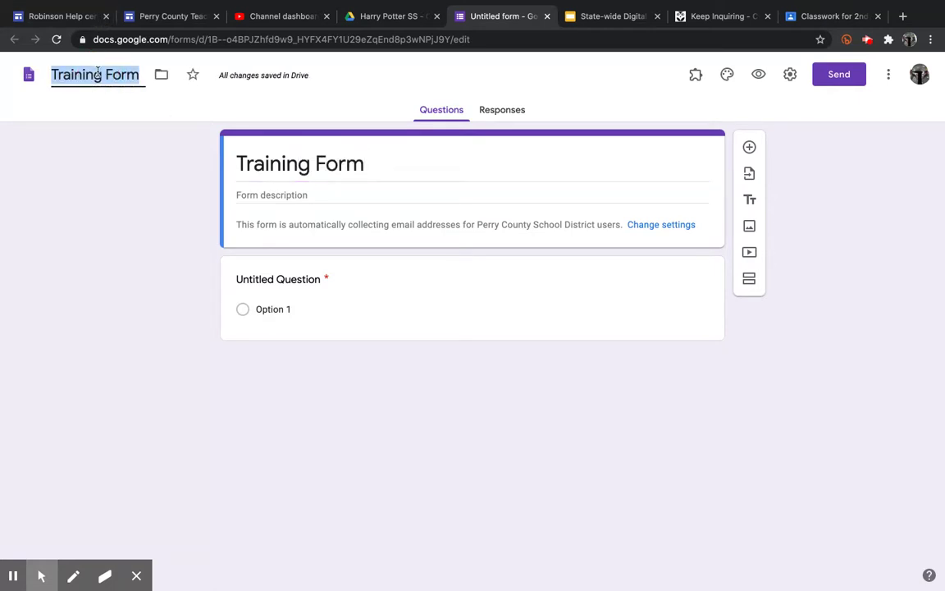
Step: Examine the default preferences for new forms and questions, then close them without saving
{"action": "left_click", "coordinate": [287, 279]}
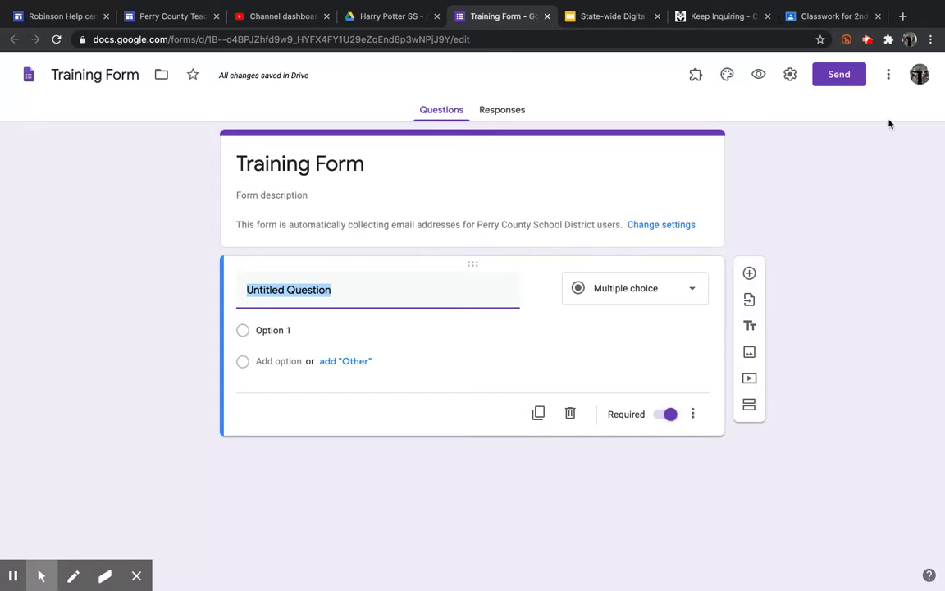
{"action": "left_click", "coordinate": [892, 79]}
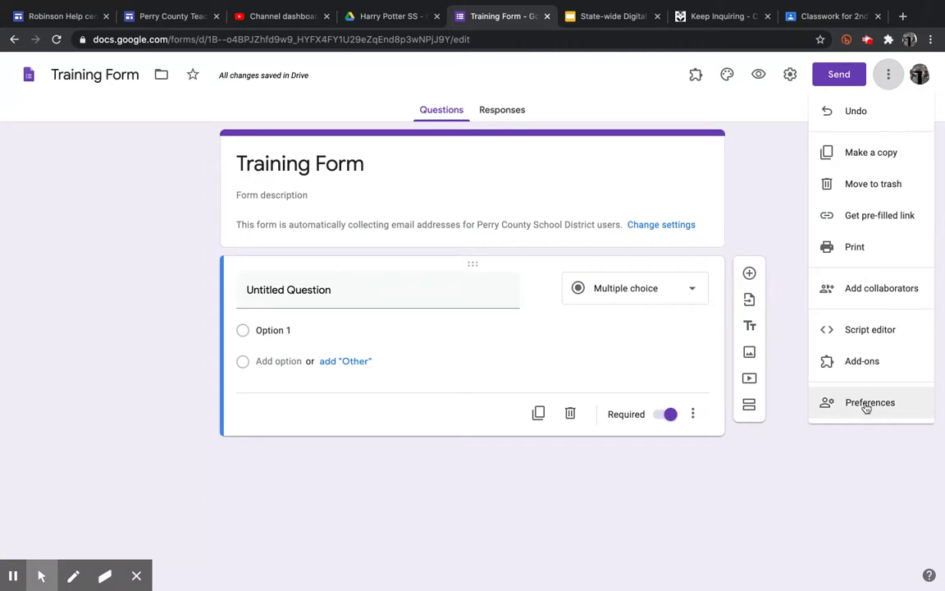
{"action": "left_click", "coordinate": [867, 404]}
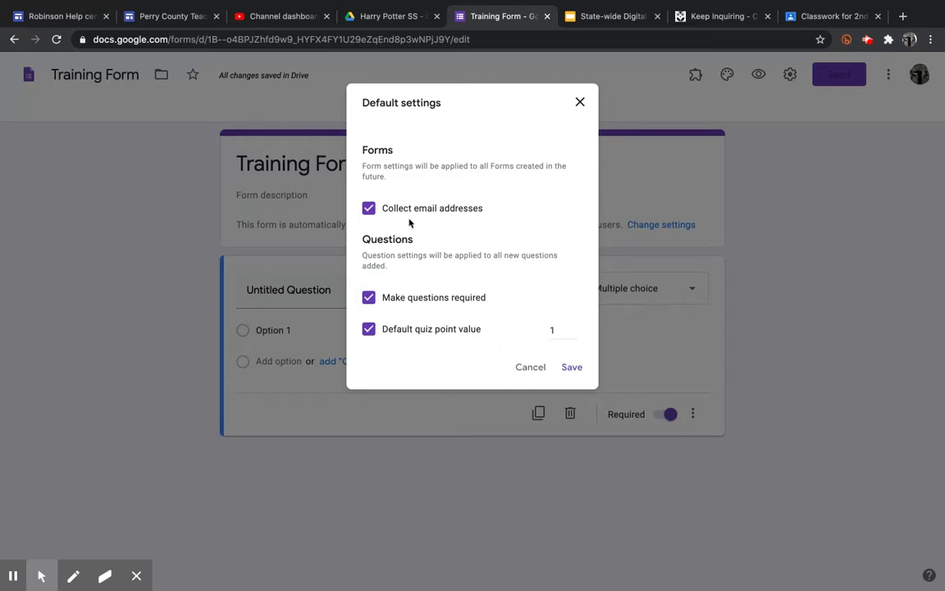
{"action": "left_click", "coordinate": [529, 367]}
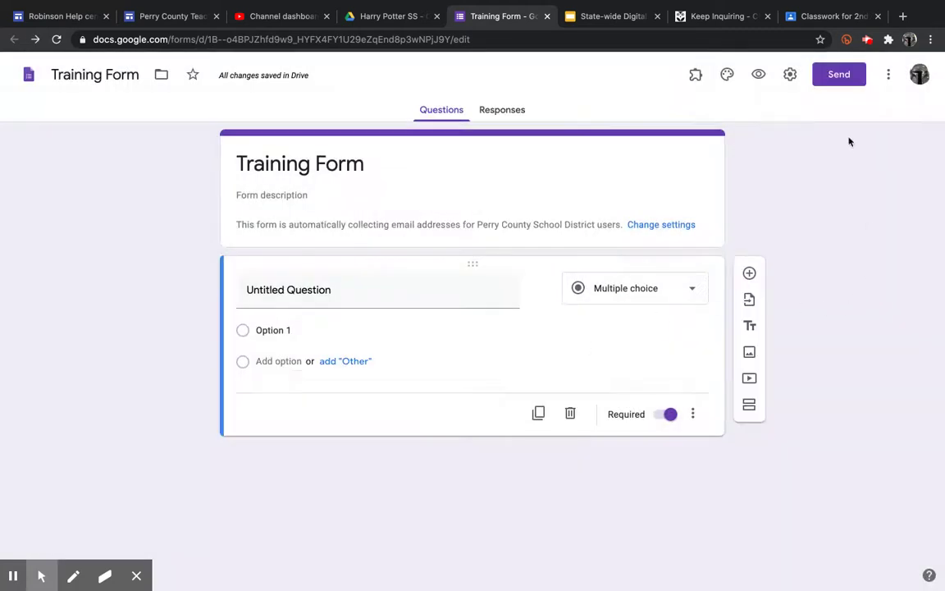
Step: In the form's general settings, turn off response receipts and limit respondents to 1 response
{"action": "left_click", "coordinate": [790, 74]}
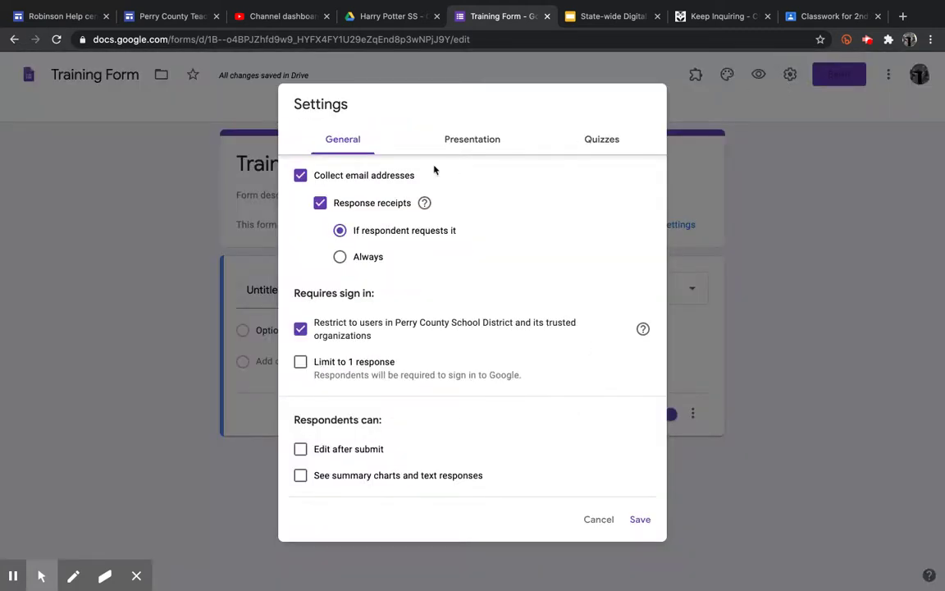
{"action": "left_click", "coordinate": [320, 204]}
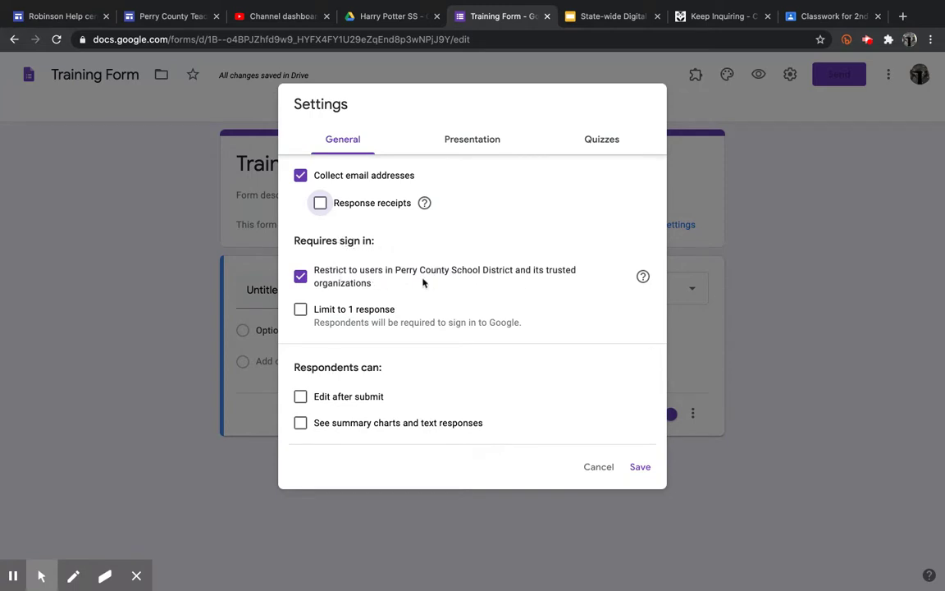
{"action": "left_click", "coordinate": [301, 310]}
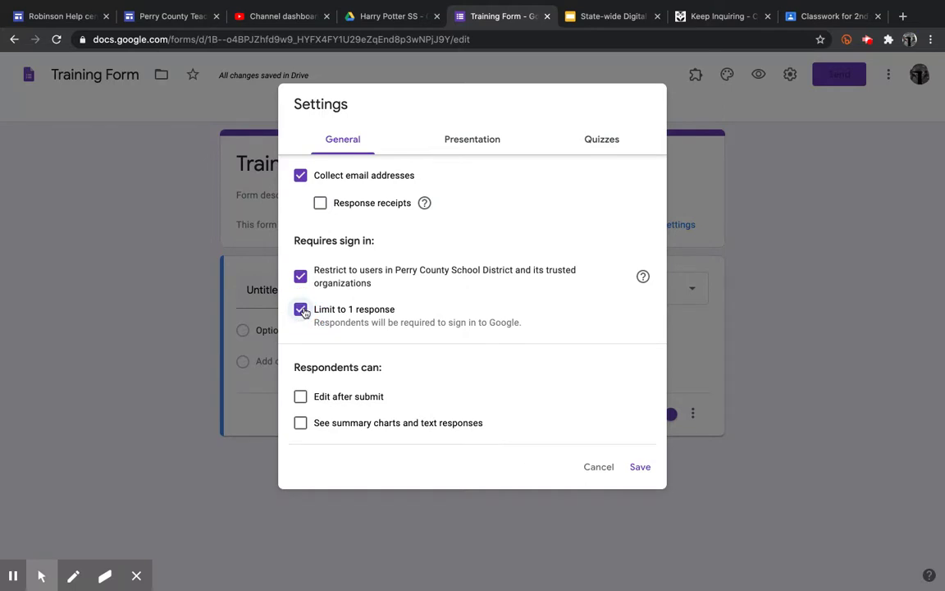
Step: Make the form a quiz and save the settings
{"action": "left_click", "coordinate": [607, 139]}
{"action": "left_click", "coordinate": [306, 174]}
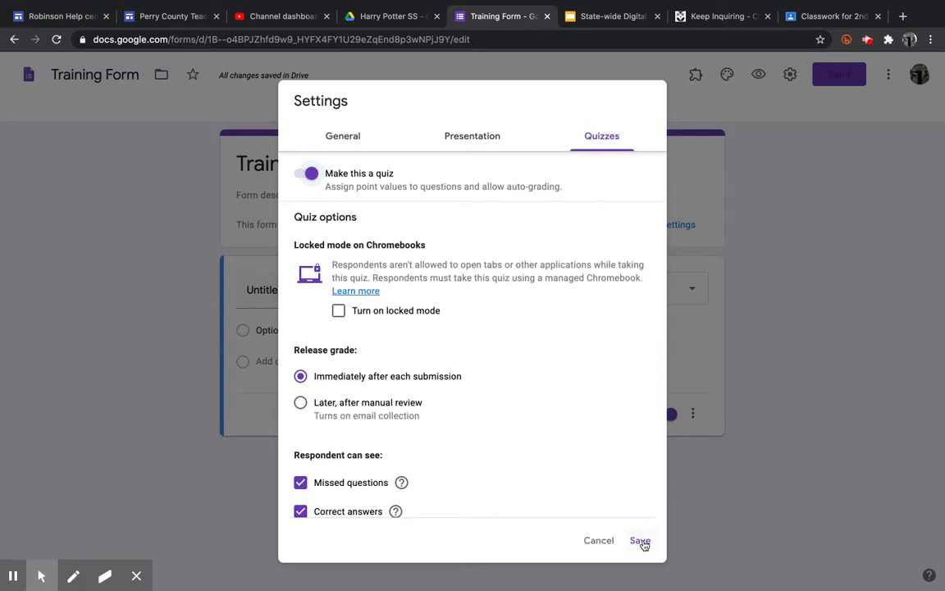
{"action": "left_click", "coordinate": [640, 541]}
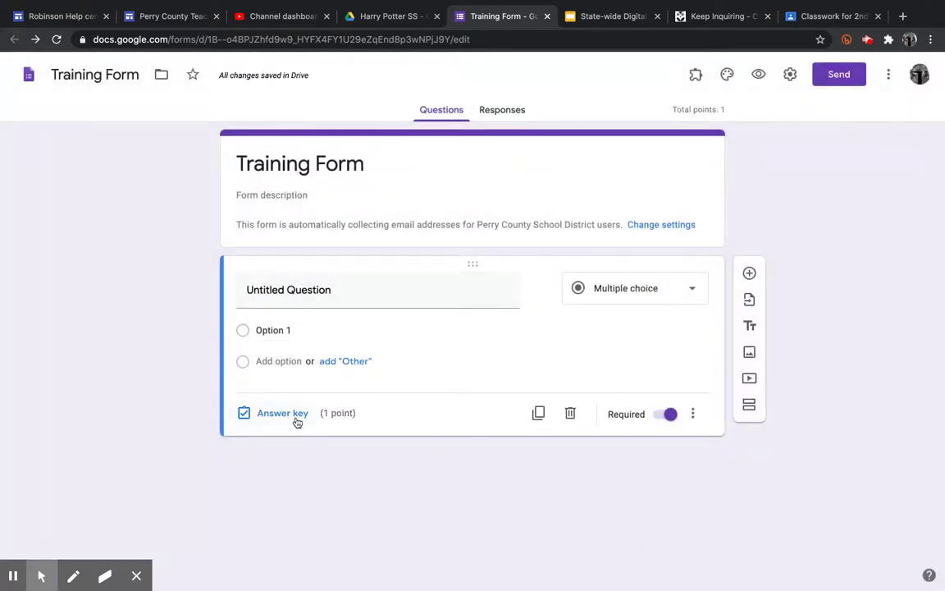
Step: Turn off the quiz option in the form settings and save
{"action": "left_click", "coordinate": [789, 74]}
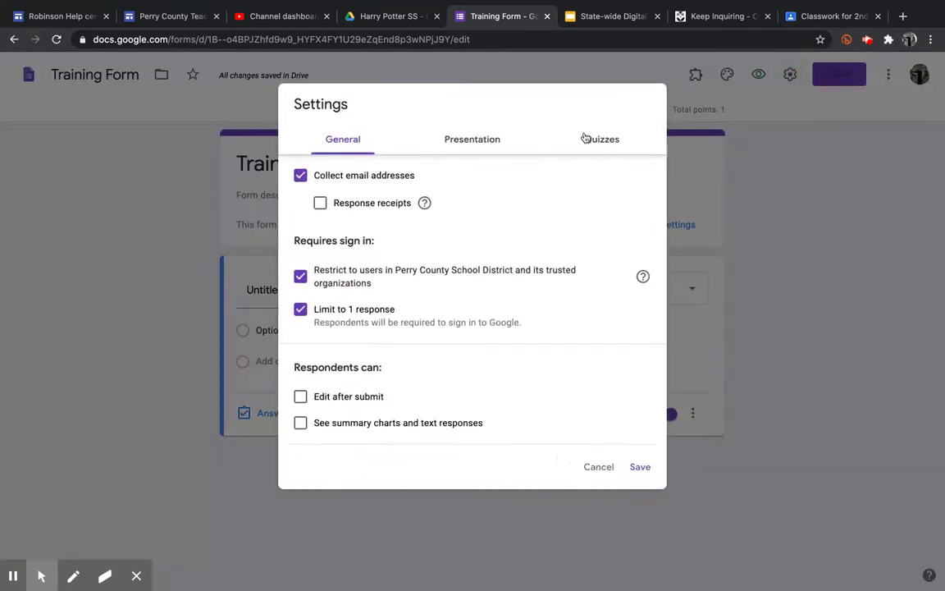
{"action": "left_click", "coordinate": [593, 140]}
{"action": "left_click", "coordinate": [305, 173]}
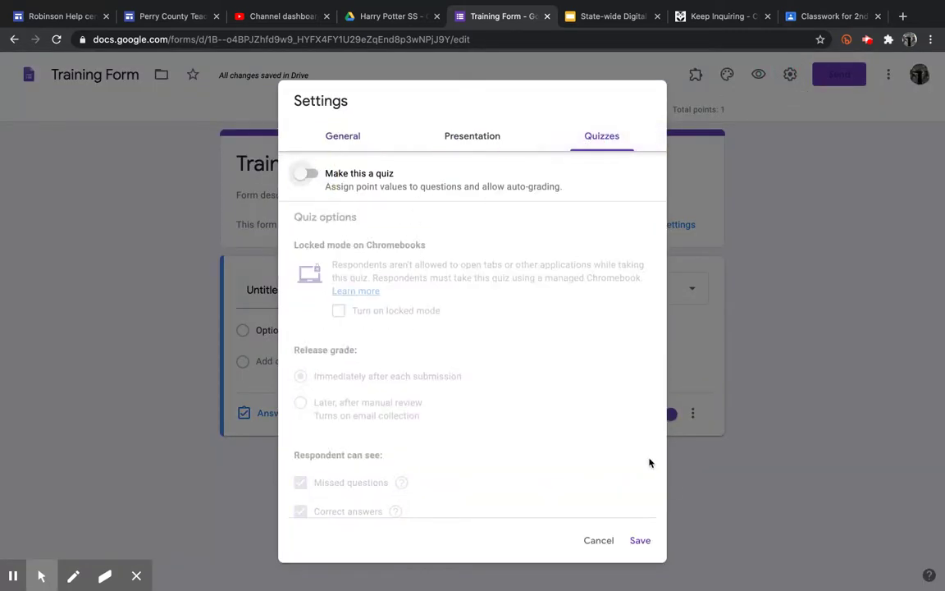
{"action": "left_click", "coordinate": [639, 540]}
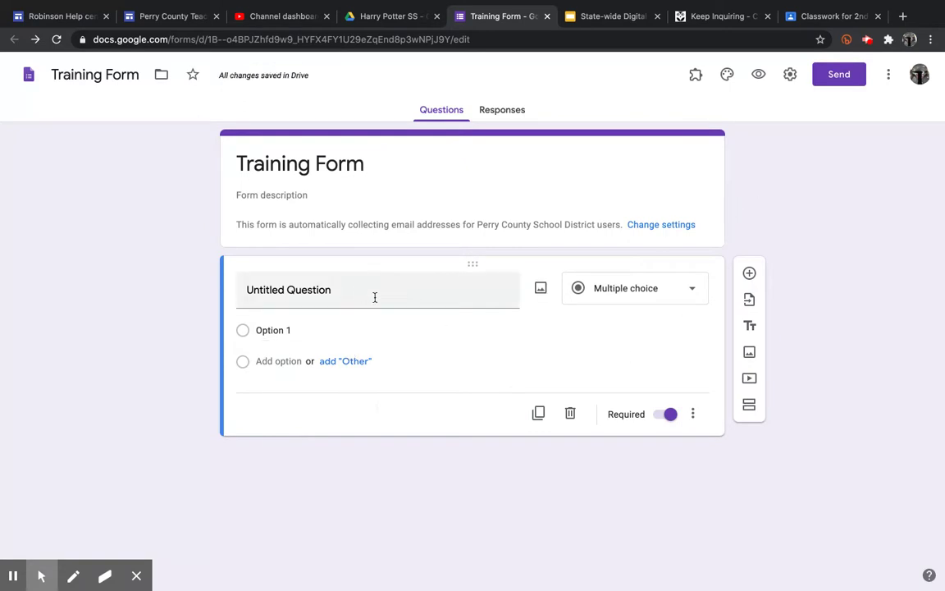
Step: Turn the form's quiz option back on and save the settings
{"action": "left_click", "coordinate": [789, 78]}
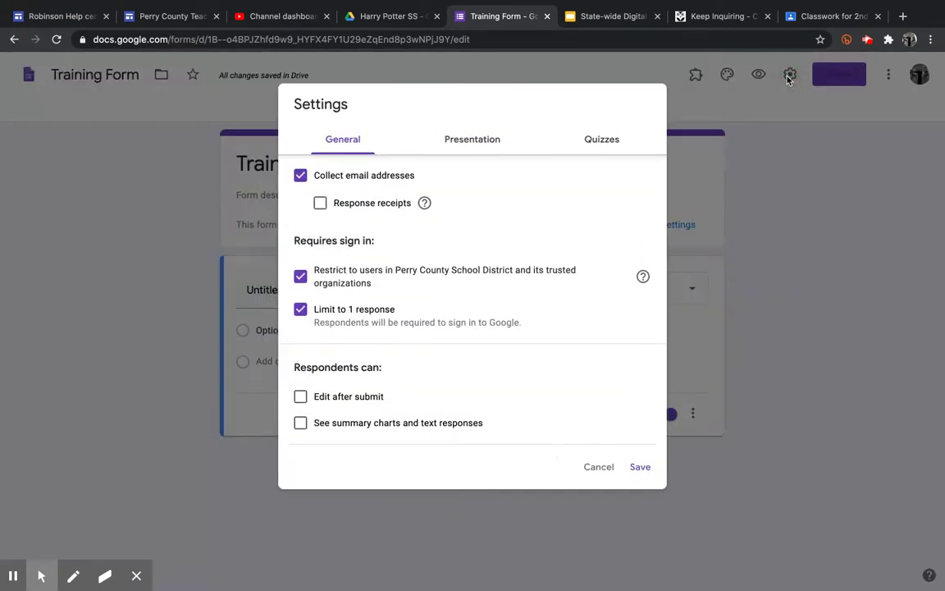
{"action": "left_click", "coordinate": [598, 137]}
{"action": "left_click", "coordinate": [308, 174]}
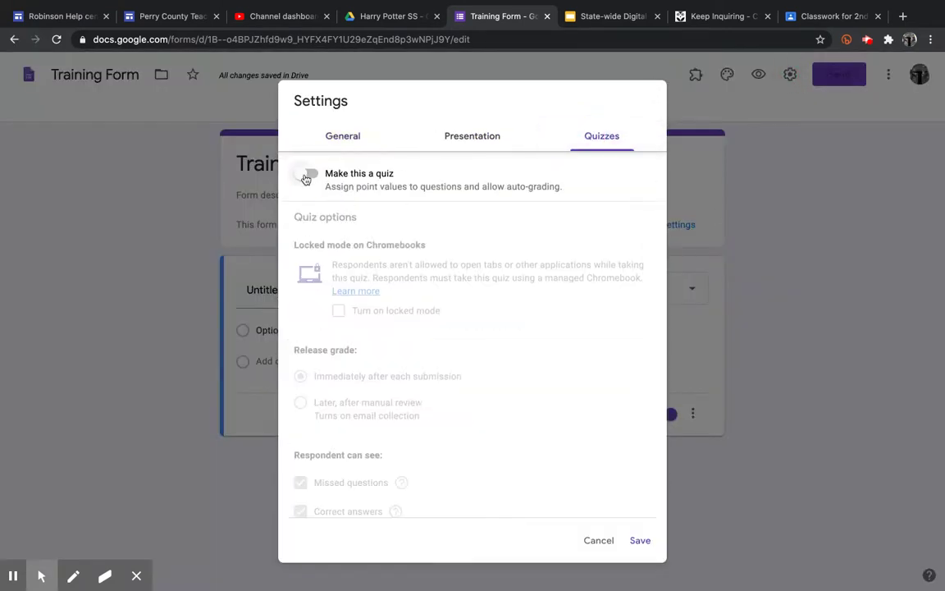
{"action": "left_click", "coordinate": [640, 540]}
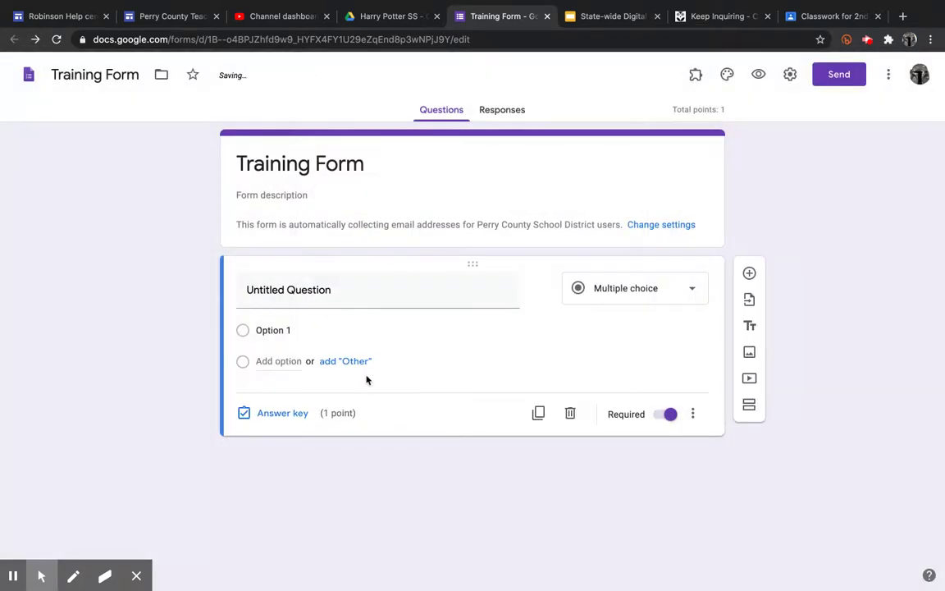
Step: Set the first question's text to "What color is the sky?"
{"action": "left_click", "coordinate": [253, 293]}
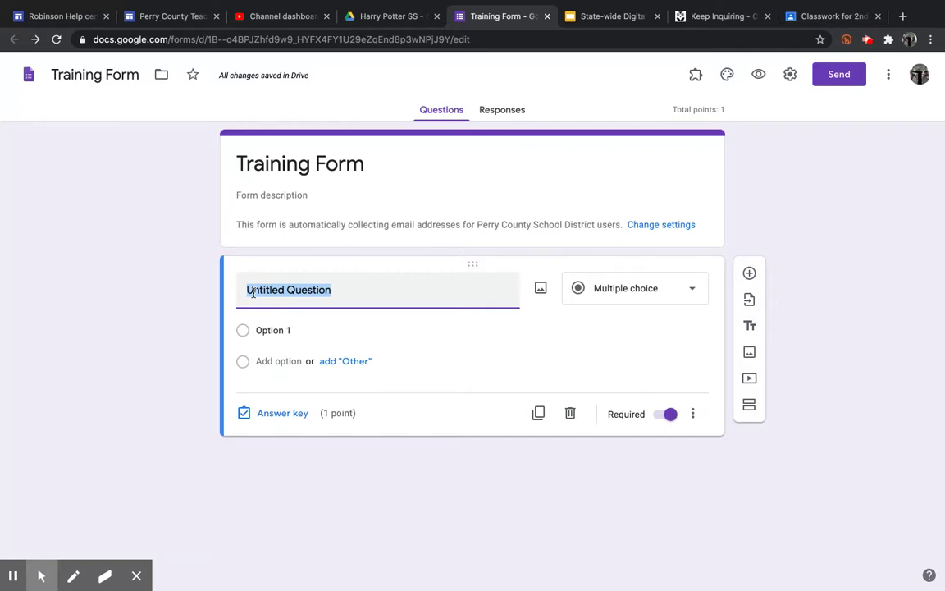
{"action": "type", "text": "What"}
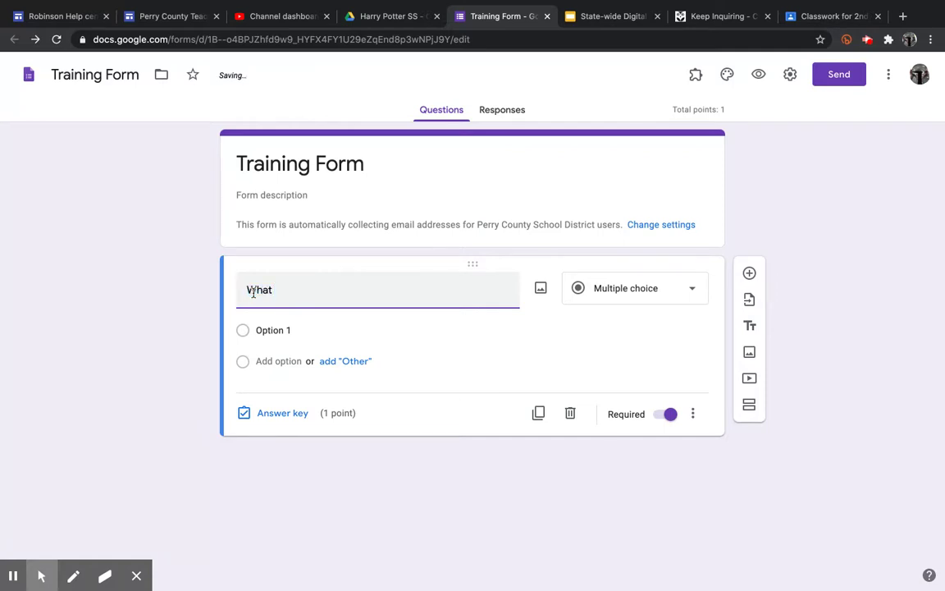
{"action": "type", "text": " color is the sky?"}
Step: Enter blue, gray, red and yellow as the answer options of the sky question
{"action": "left_click", "coordinate": [270, 330]}
{"action": "type", "text": "blue"}
{"action": "key", "text": "Return"}
{"action": "type", "text": "gray"}
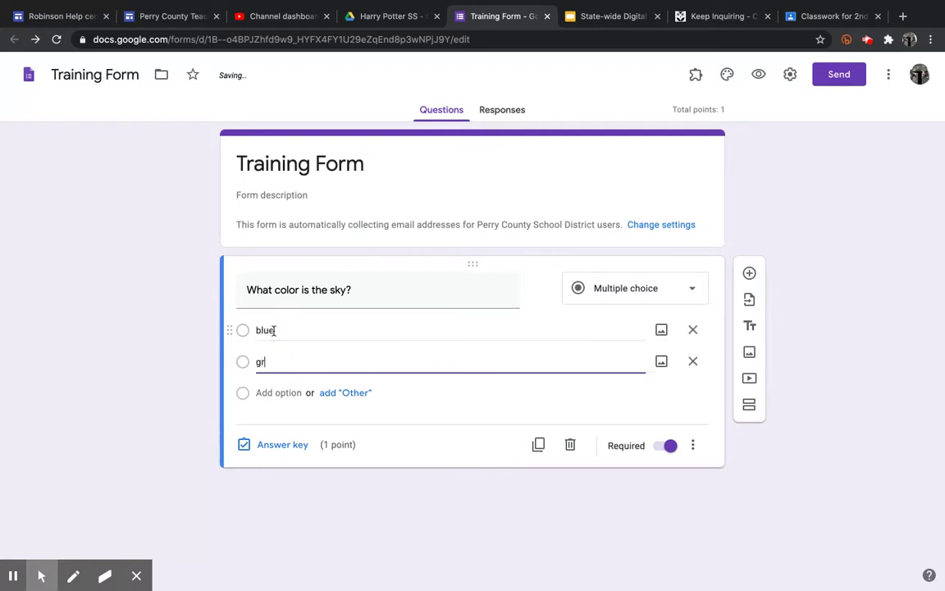
{"action": "key", "text": "Return"}
{"action": "type", "text": "red"}
{"action": "key", "text": "Return"}
{"action": "type", "text": "ywl"}
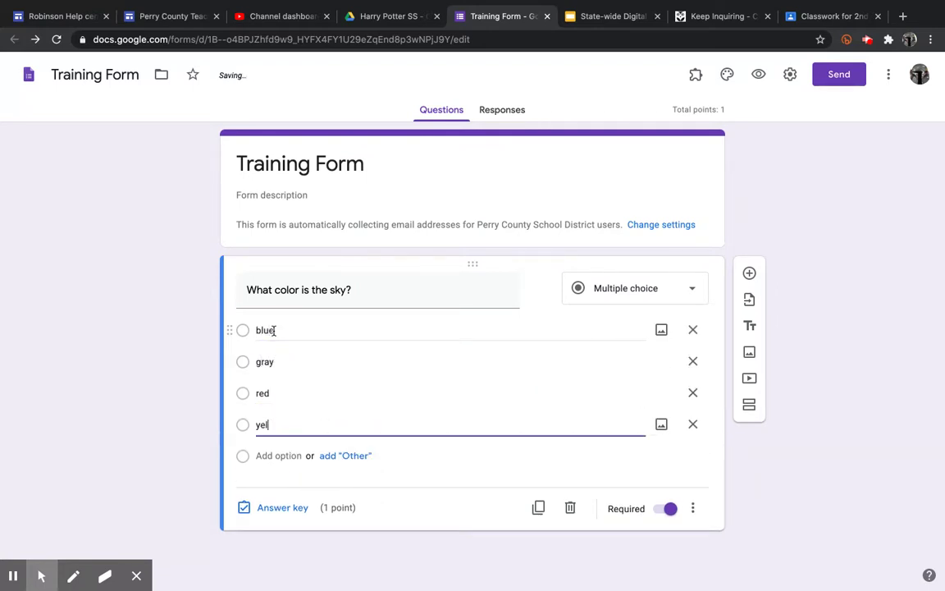
Step: Mark blue as the correct answer in the sky question's answer key and preview the form, closing the preview again
{"action": "left_click", "coordinate": [284, 509]}
{"action": "left_click", "coordinate": [250, 361]}
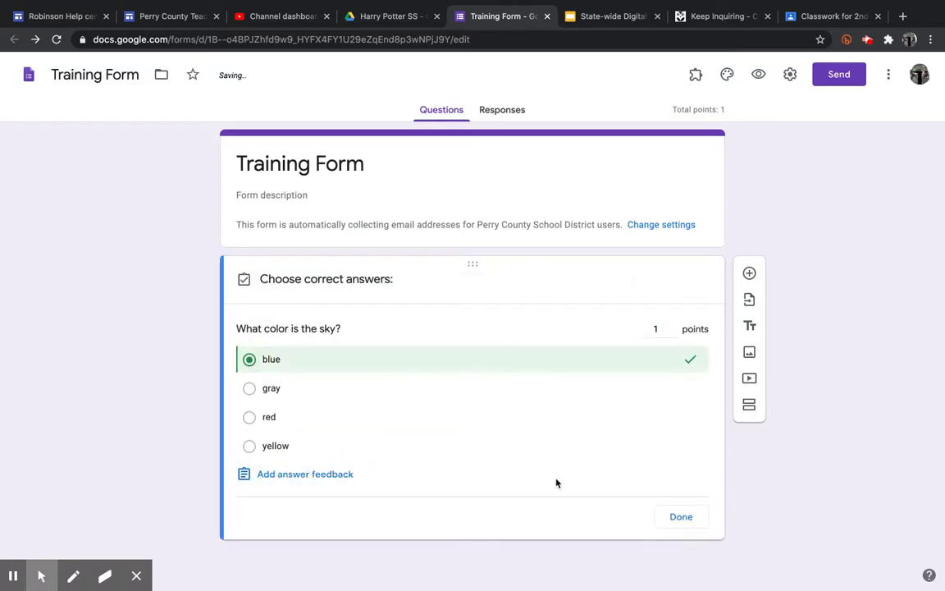
{"action": "left_click", "coordinate": [682, 517]}
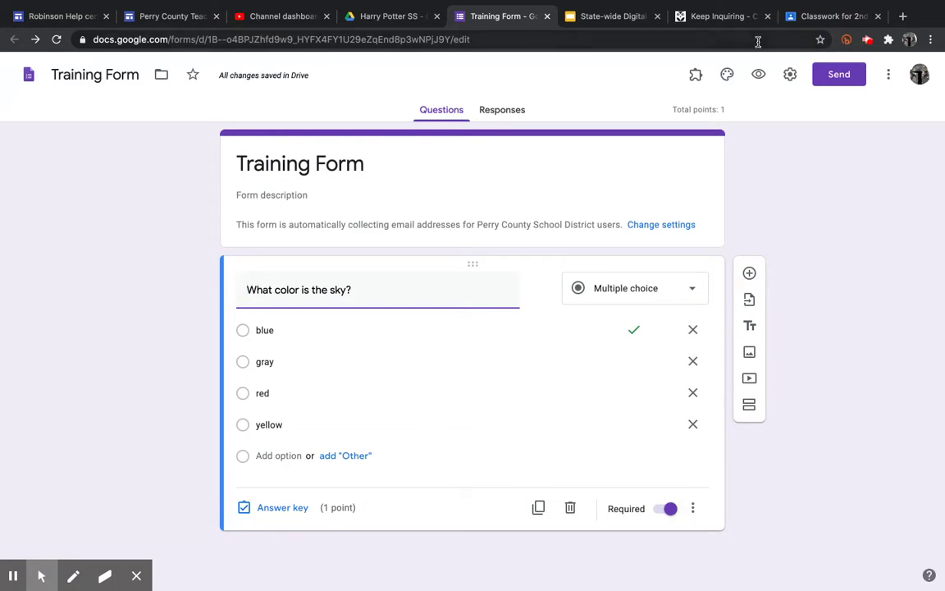
{"action": "left_click", "coordinate": [764, 78]}
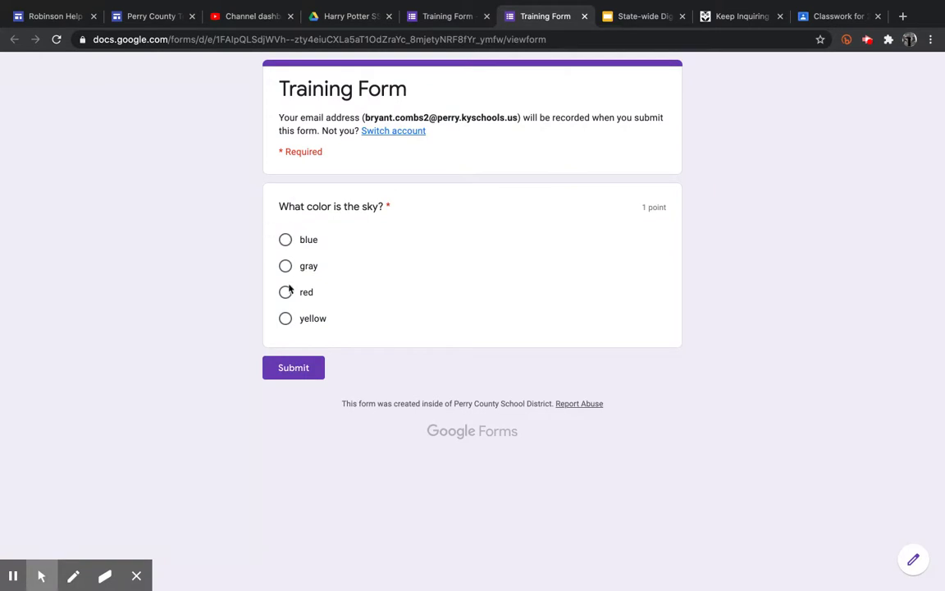
{"action": "left_click", "coordinate": [584, 17]}
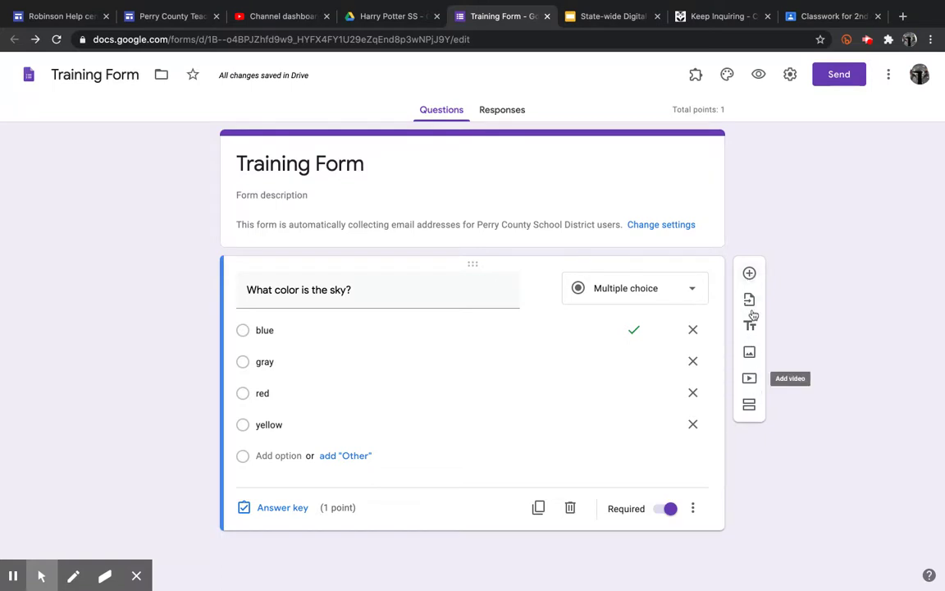
Step: Add a second question and insert a beach ball picture into it from a Google image search for "beachball"
{"action": "left_click", "coordinate": [751, 278]}
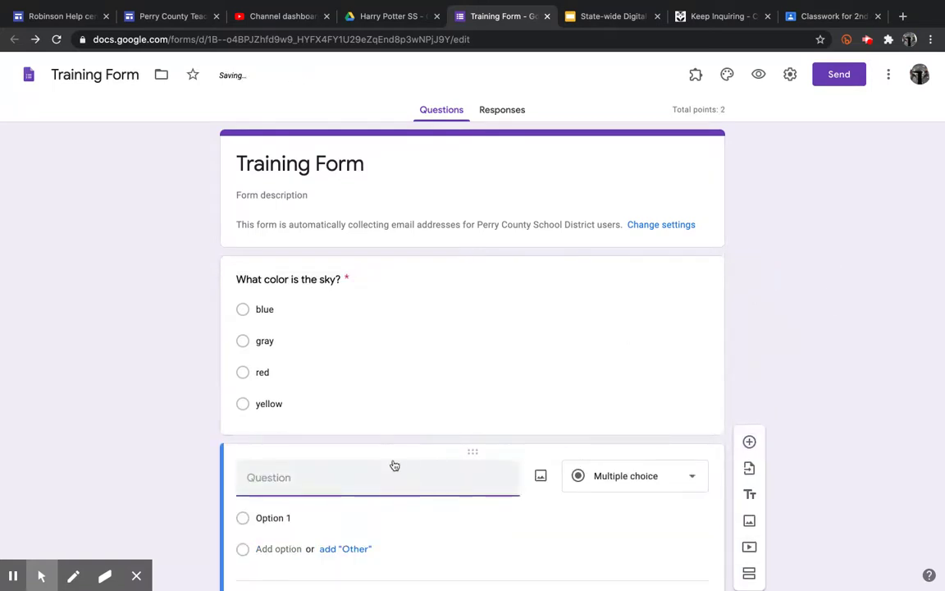
{"action": "left_click", "coordinate": [540, 478]}
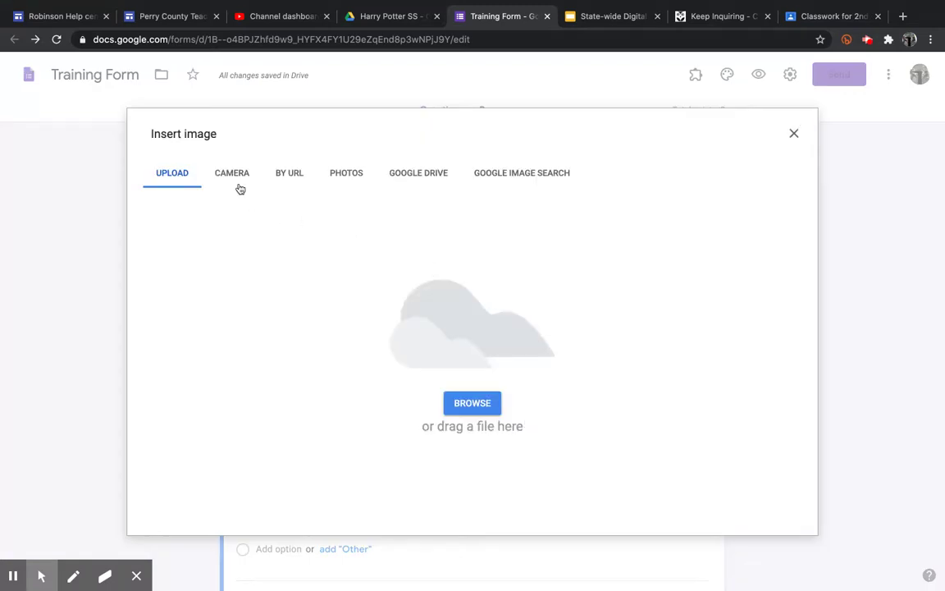
{"action": "left_click", "coordinate": [509, 178]}
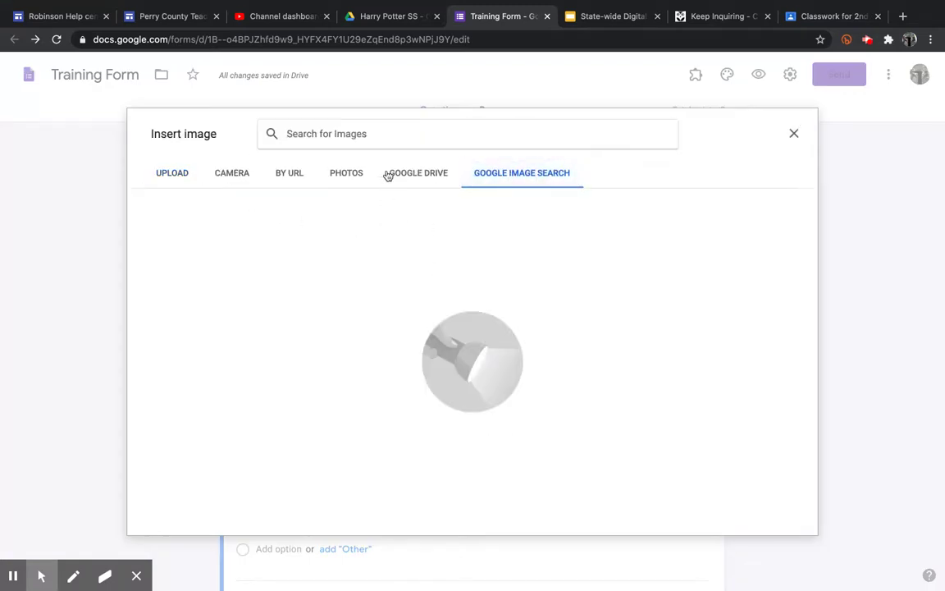
{"action": "left_click", "coordinate": [354, 141]}
{"action": "type", "text": "beachball"}
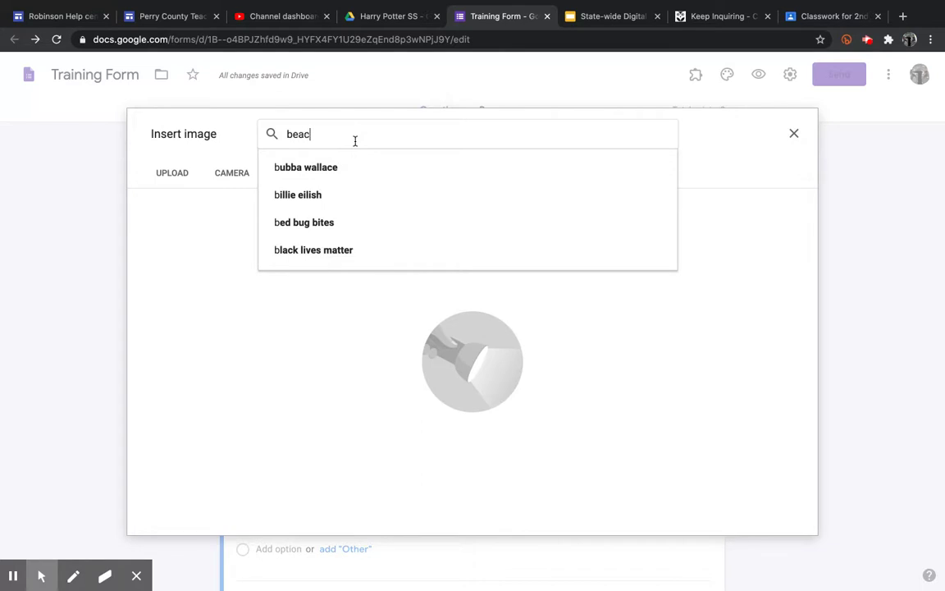
{"action": "key", "text": "Return"}
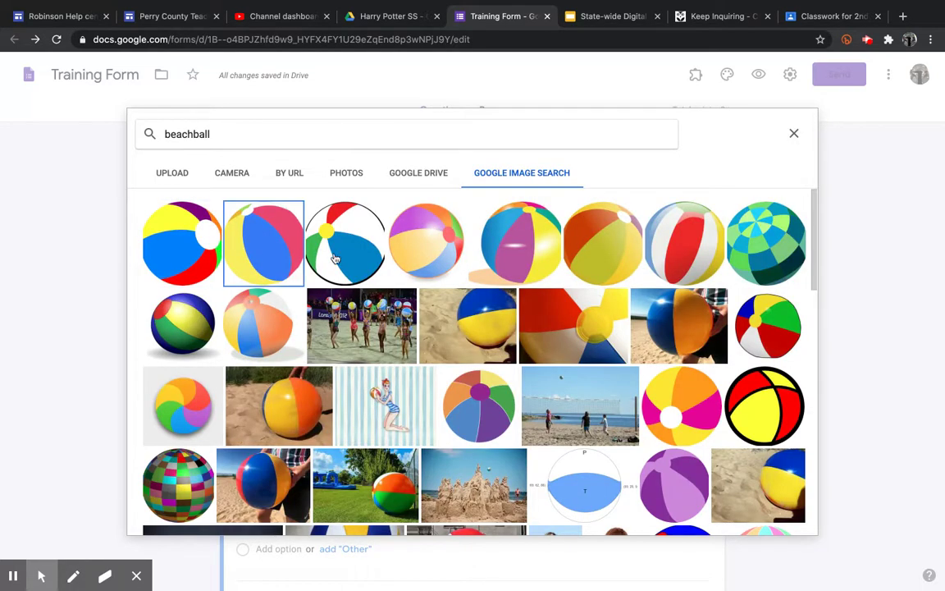
{"action": "left_click", "coordinate": [263, 234]}
{"action": "left_click", "coordinate": [783, 518]}
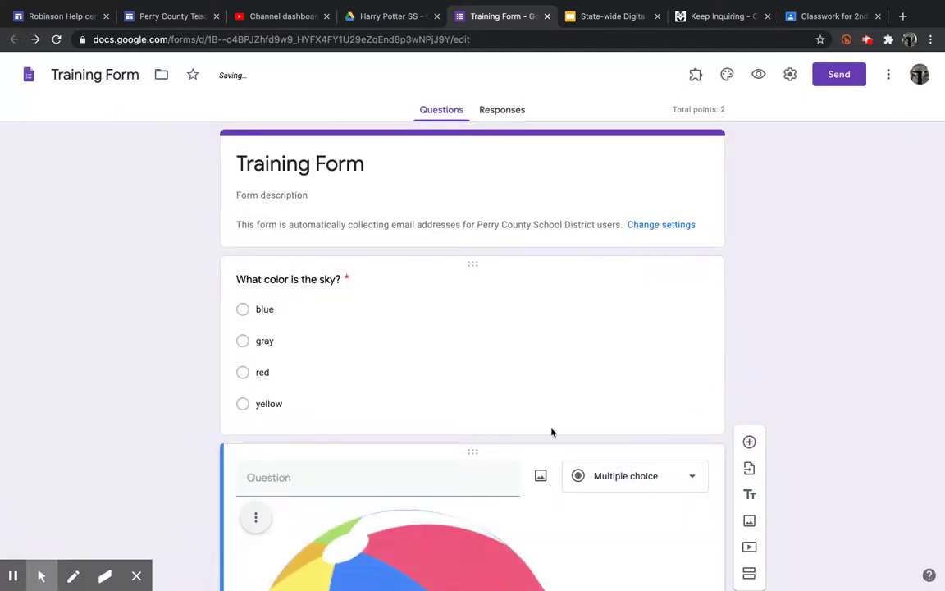
Step: Set the picture question's text to "What is this?"
{"action": "left_click", "coordinate": [827, 287]}
{"action": "scroll", "coordinate": [826, 287], "scroll_direction": "down", "scroll_amount": 5}
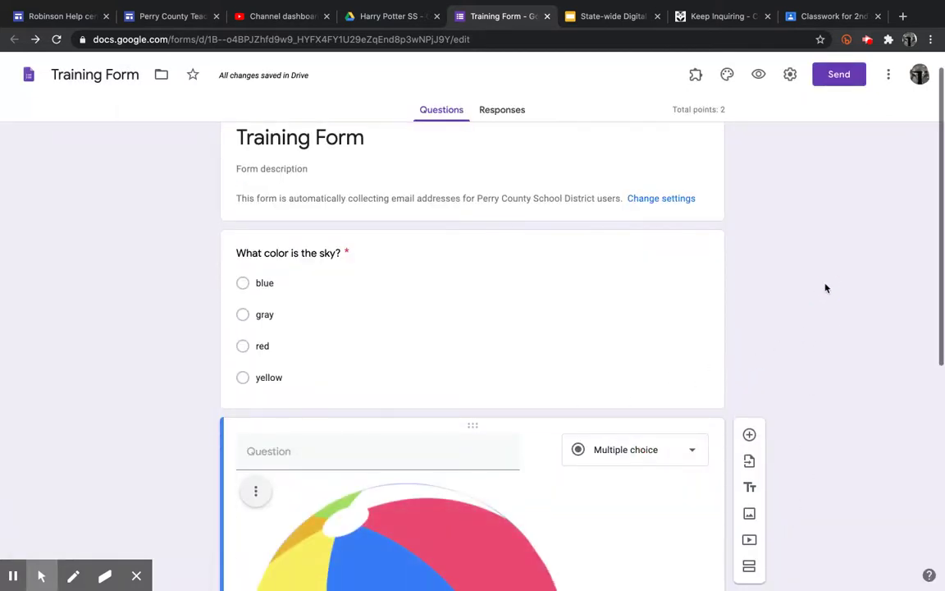
{"action": "left_click", "coordinate": [301, 216]}
{"action": "type", "text": "What "}
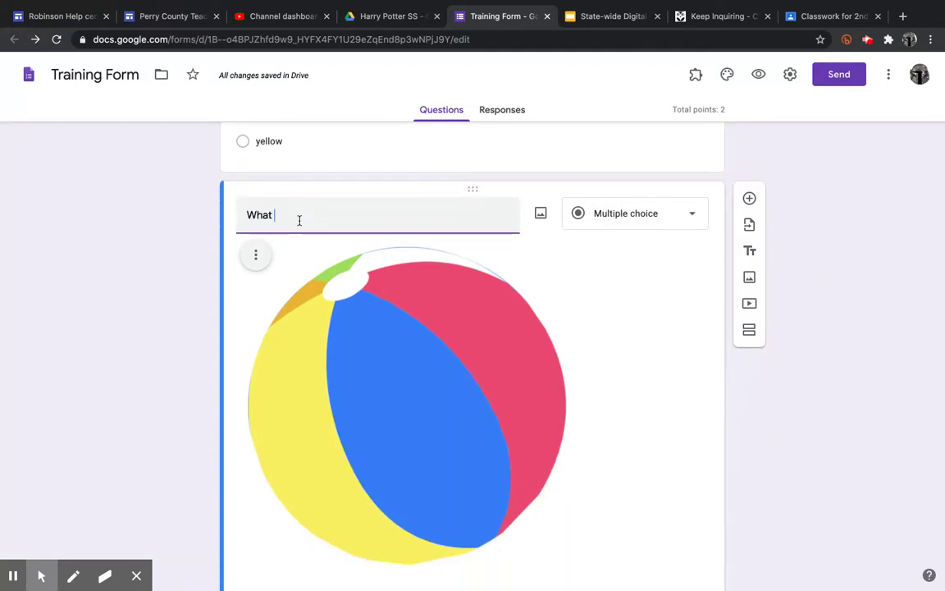
{"action": "type", "text": "is this?"}
{"action": "left_click", "coordinate": [846, 344]}
Step: Enter beach ball and shovel as the picture question's answer options and go through its answer key
{"action": "scroll", "coordinate": [846, 344], "scroll_direction": "down", "scroll_amount": 2}
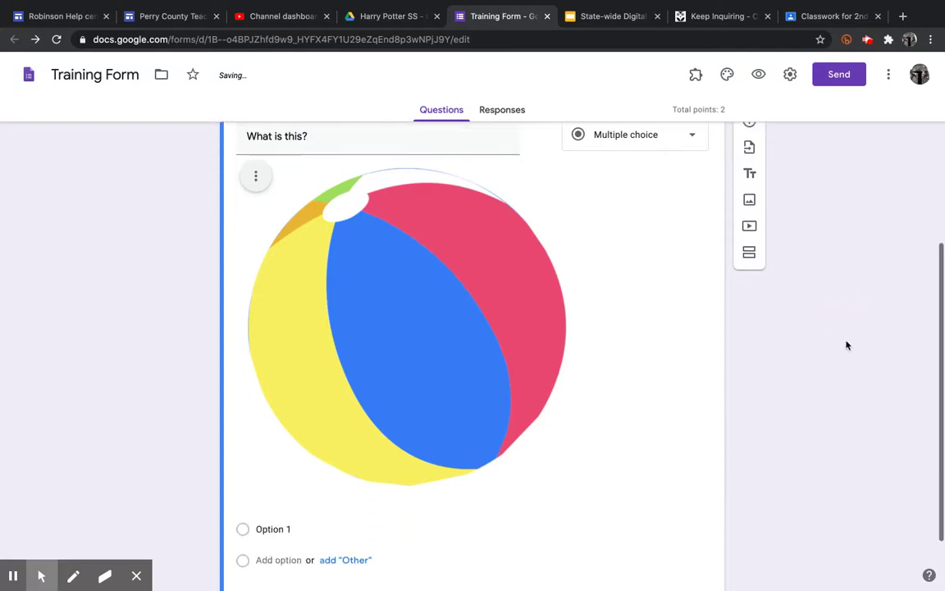
{"action": "scroll", "coordinate": [846, 344], "scroll_direction": "down", "scroll_amount": 2}
{"action": "left_click", "coordinate": [281, 444]}
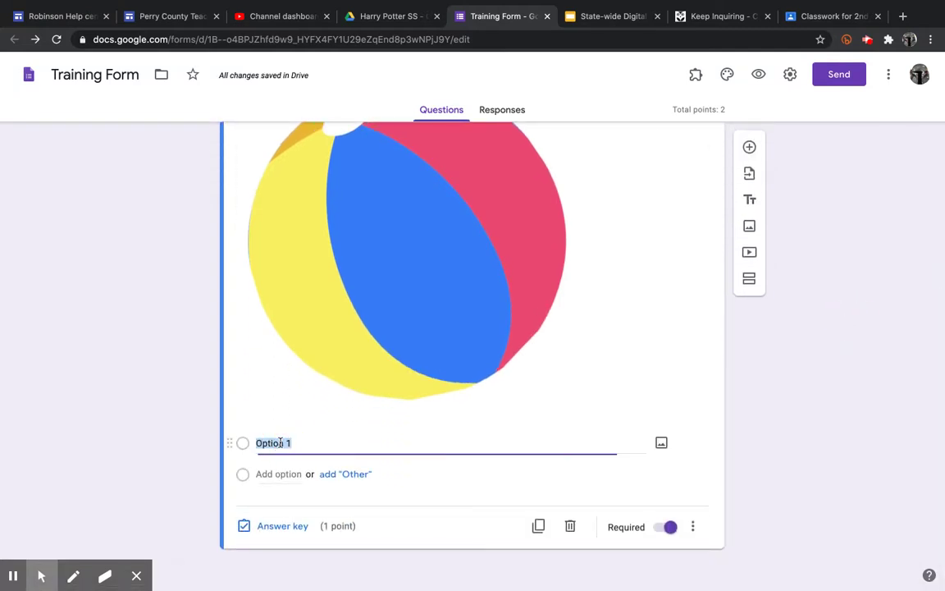
{"action": "type", "text": "beach ball"}
{"action": "key", "text": "Return"}
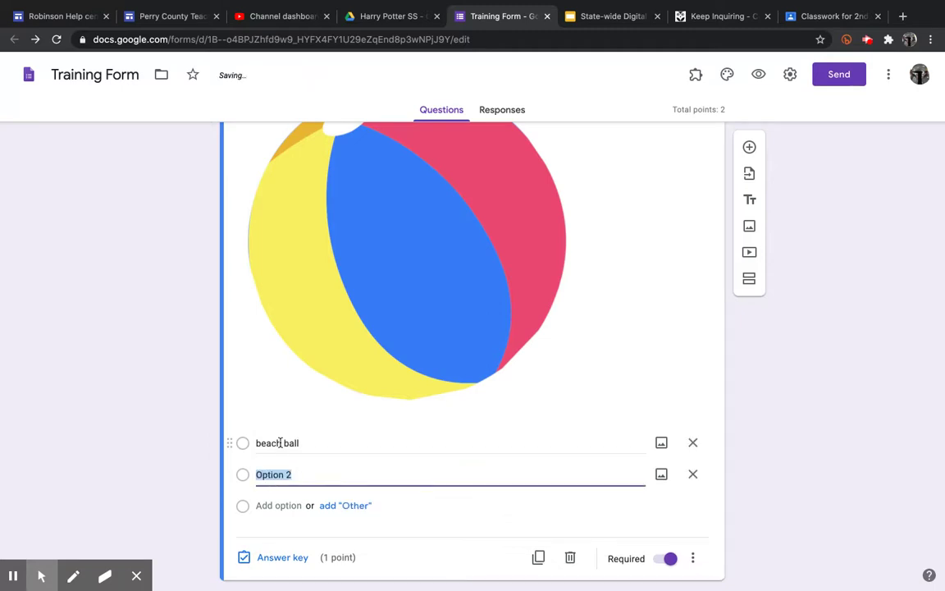
{"action": "type", "text": "shovel"}
{"action": "left_click", "coordinate": [277, 559]}
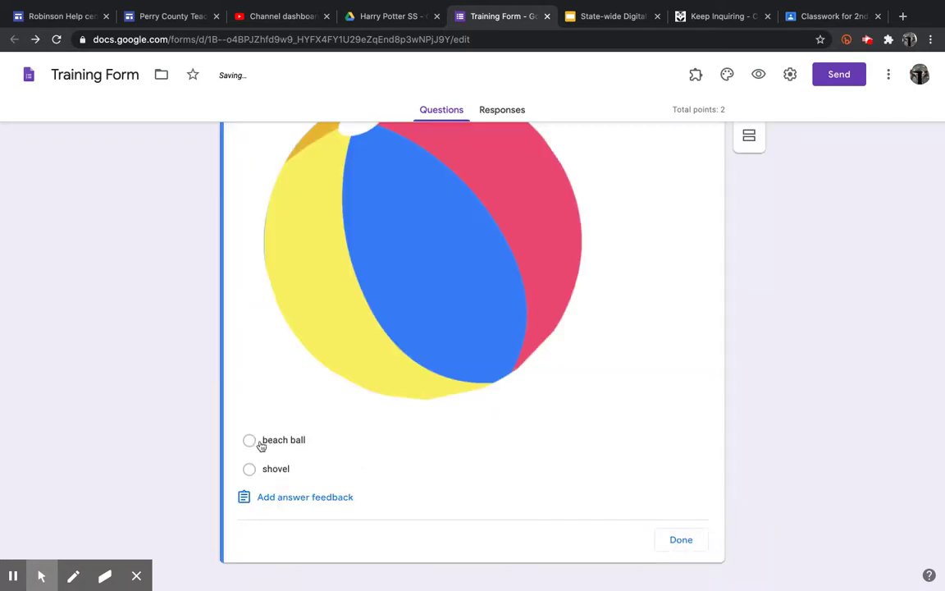
{"action": "left_click", "coordinate": [682, 542]}
Step: Preview the form to check both questions and return to the form editor
{"action": "left_click", "coordinate": [759, 75]}
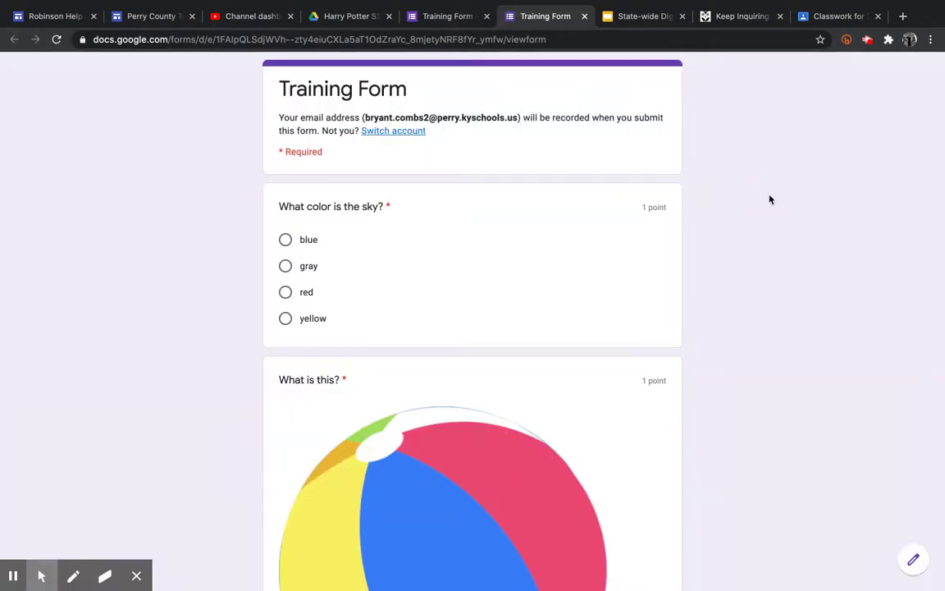
{"action": "scroll", "coordinate": [769, 199], "scroll_direction": "down", "scroll_amount": 3}
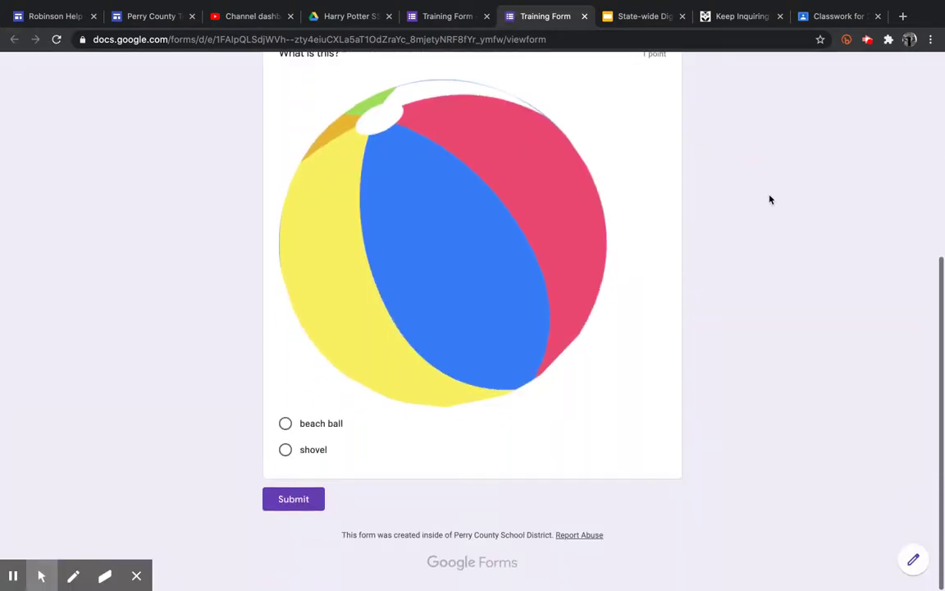
{"action": "scroll", "coordinate": [770, 199], "scroll_direction": "up", "scroll_amount": 3}
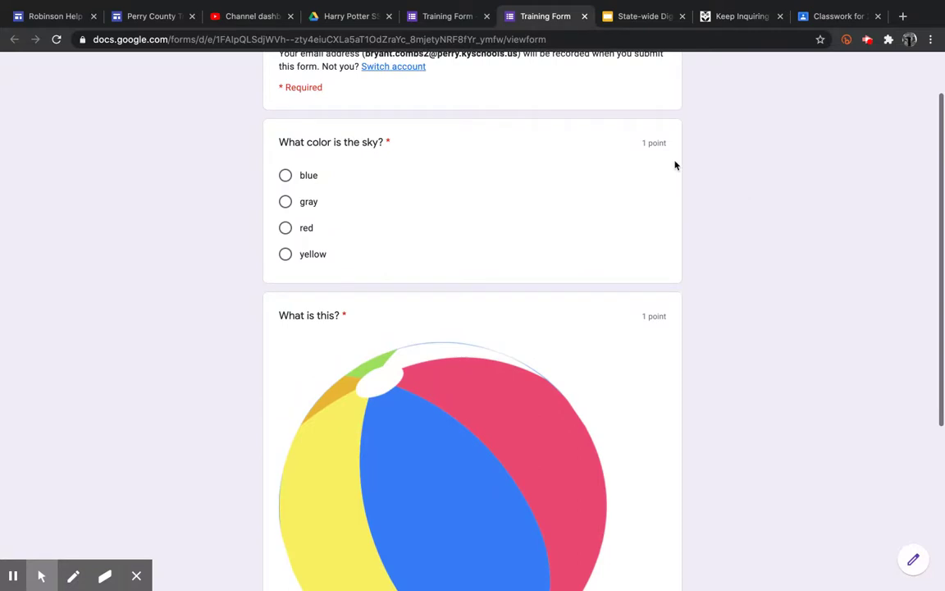
{"action": "left_click", "coordinate": [454, 22]}
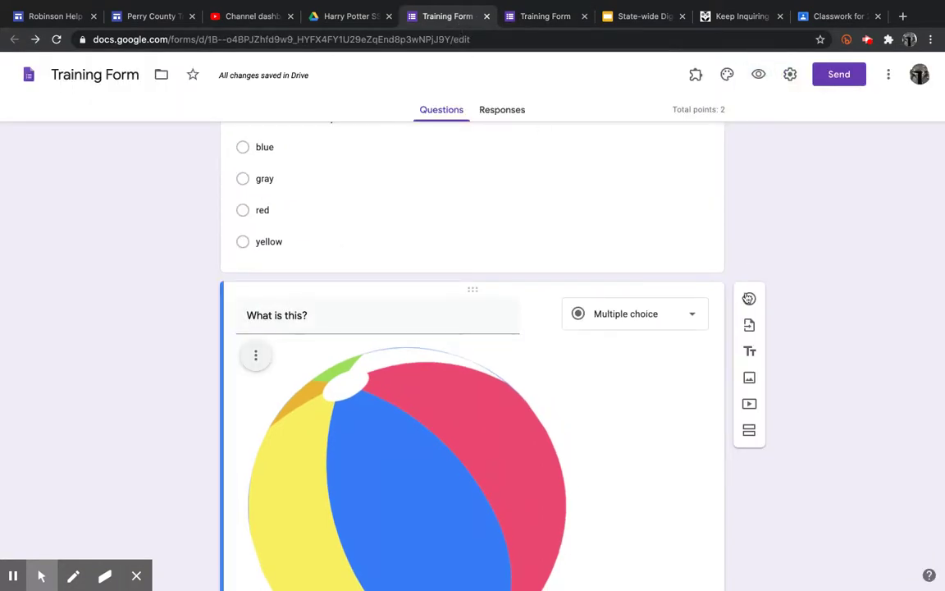
Step: Add a third question with the text "Who wrote Harry Potter?"
{"action": "left_click", "coordinate": [812, 296]}
{"action": "scroll", "coordinate": [861, 298], "scroll_direction": "down", "scroll_amount": 5}
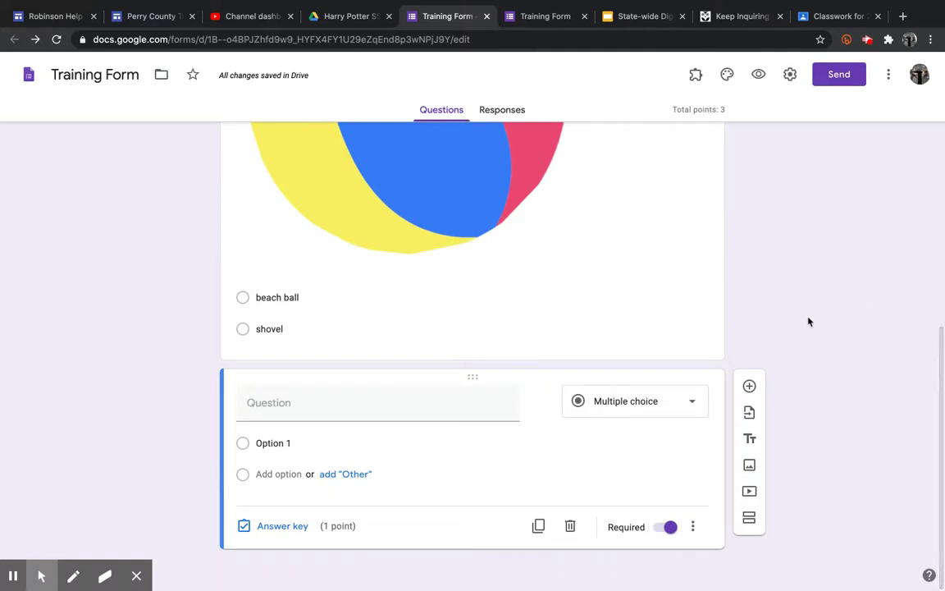
{"action": "left_click", "coordinate": [283, 403]}
{"action": "type", "text": "Who"}
{"action": "type", "text": " wrtoe"}
{"action": "key", "text": "BackSpace"}
{"action": "key", "text": "BackSpace"}
{"action": "key", "text": "BackSpace"}
{"action": "key", "text": "BackSpace"}
{"action": "type", "text": "ote Har"}
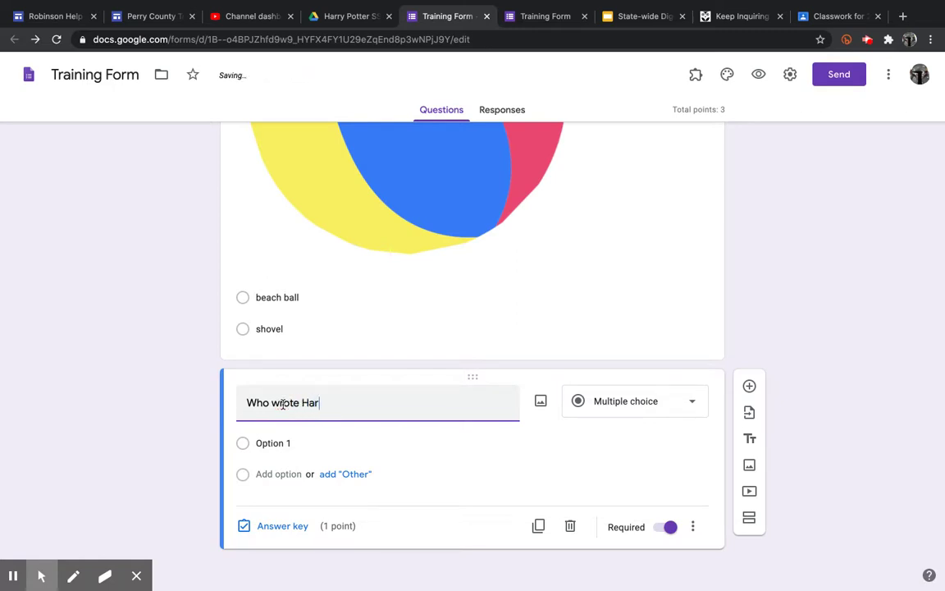
{"action": "type", "text": "ry Potter?"}
Step: Change the Harry Potter question's type to Short answer and open its answer key
{"action": "left_click", "coordinate": [612, 398]}
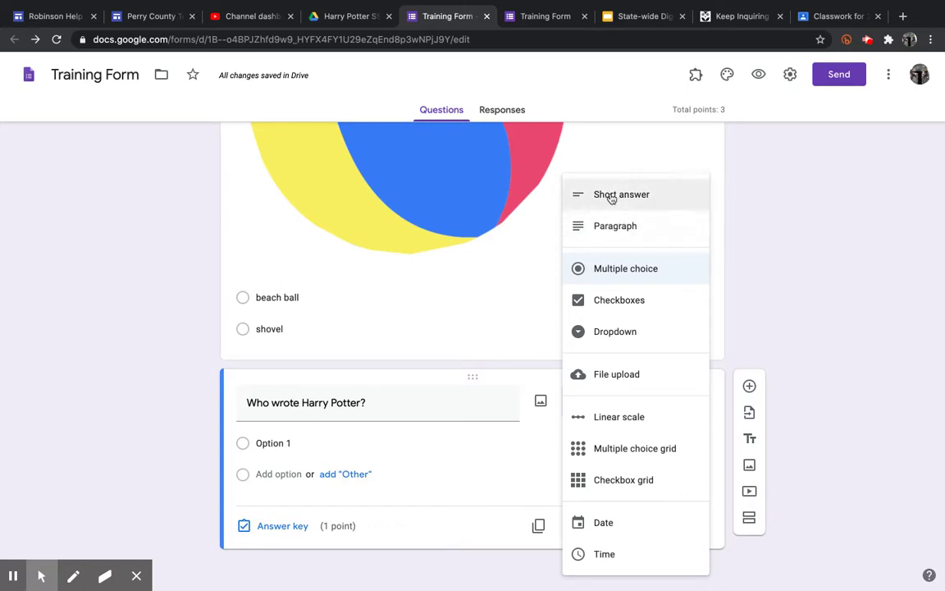
{"action": "left_click", "coordinate": [611, 198]}
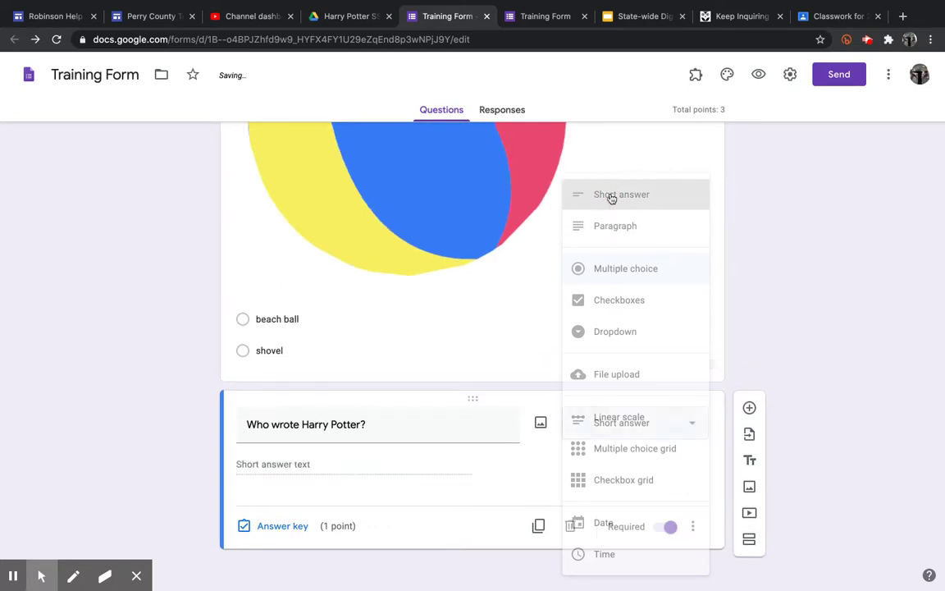
{"action": "left_click", "coordinate": [271, 527]}
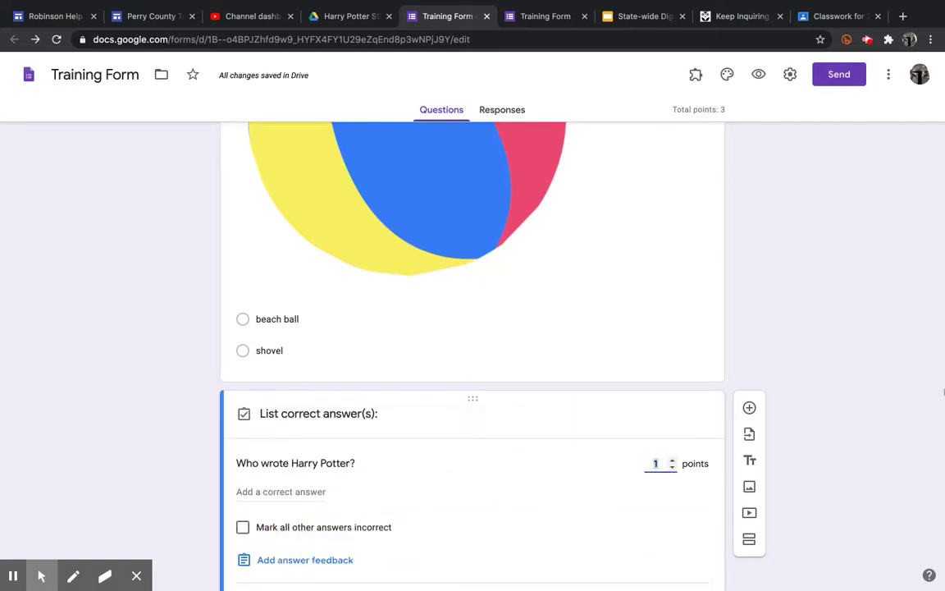
{"action": "left_click", "coordinate": [856, 337]}
{"action": "scroll", "coordinate": [854, 333], "scroll_direction": "down", "scroll_amount": 2}
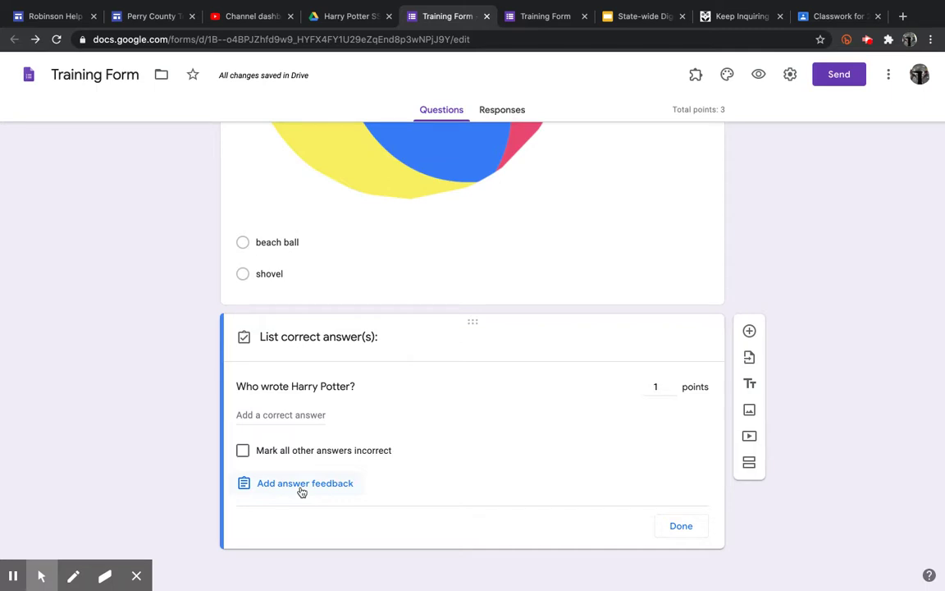
Step: Add and save the answer feedback "Remember to look at the front of your book." for the Harry Potter question
{"action": "left_click", "coordinate": [302, 490]}
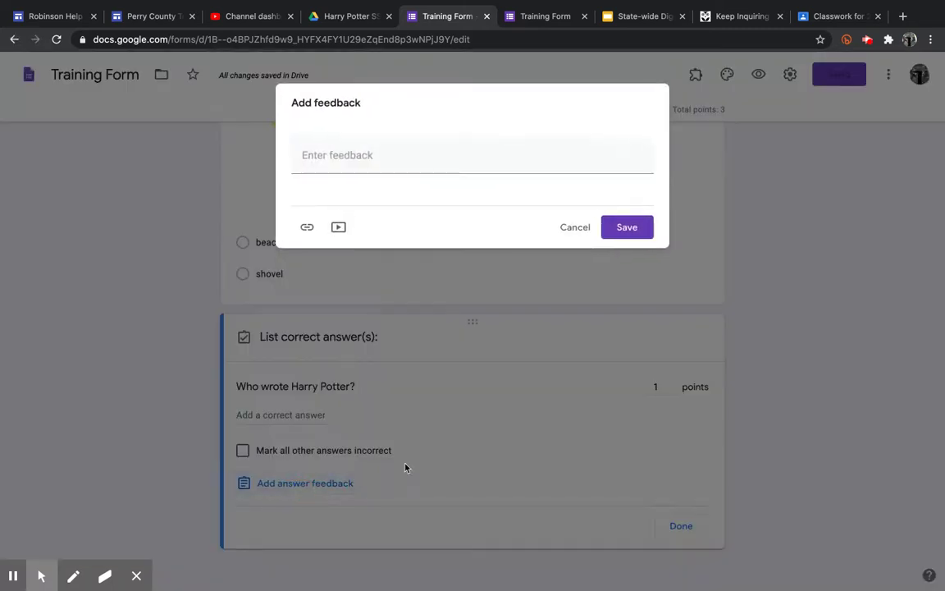
{"action": "left_click", "coordinate": [391, 155]}
{"action": "type", "text": "Remember to look at the front of your book."}
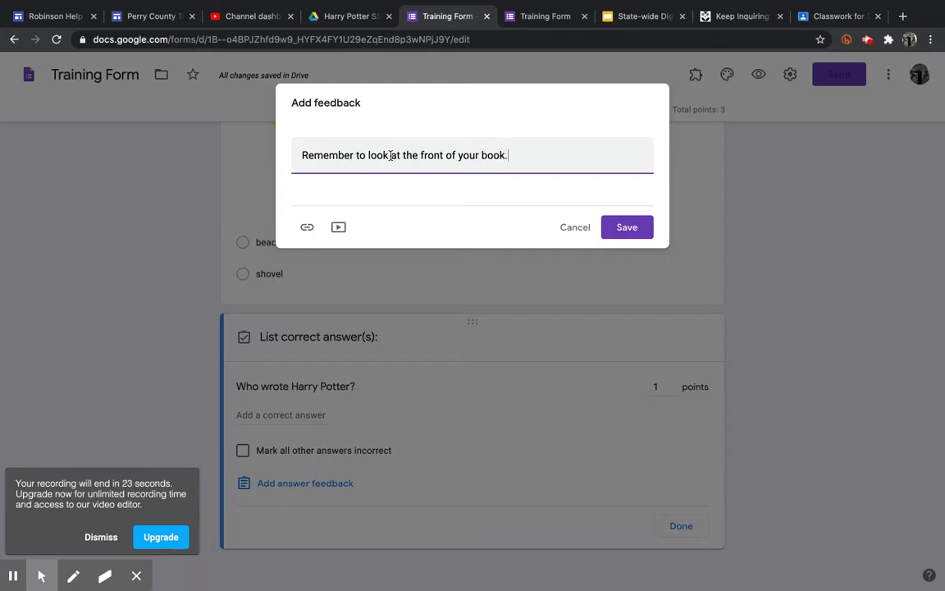
{"action": "left_click", "coordinate": [629, 225]}
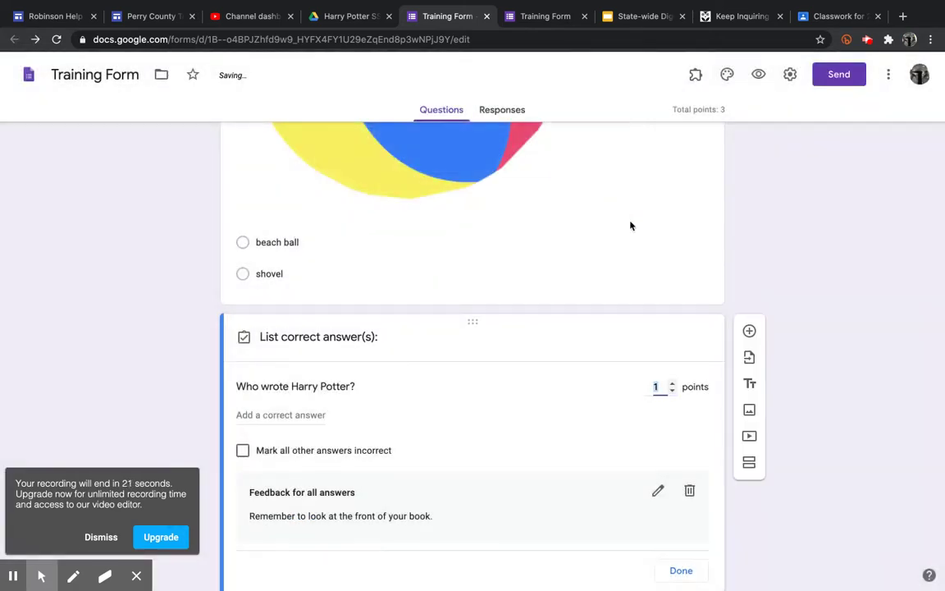